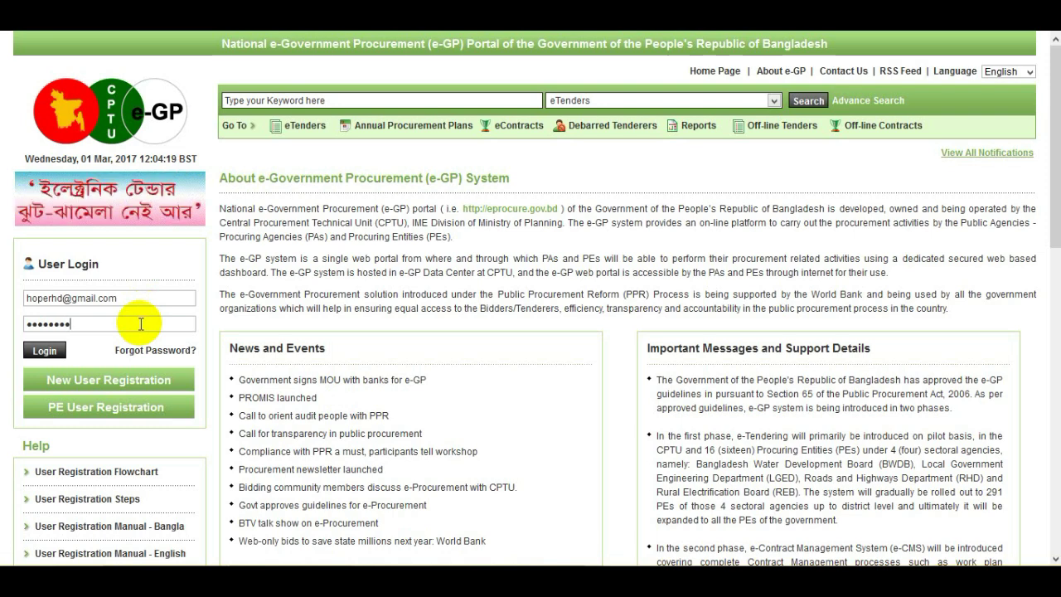
# Step: Log in to the e-GP portal with the credentials already filled in
pyautogui.press('Return')
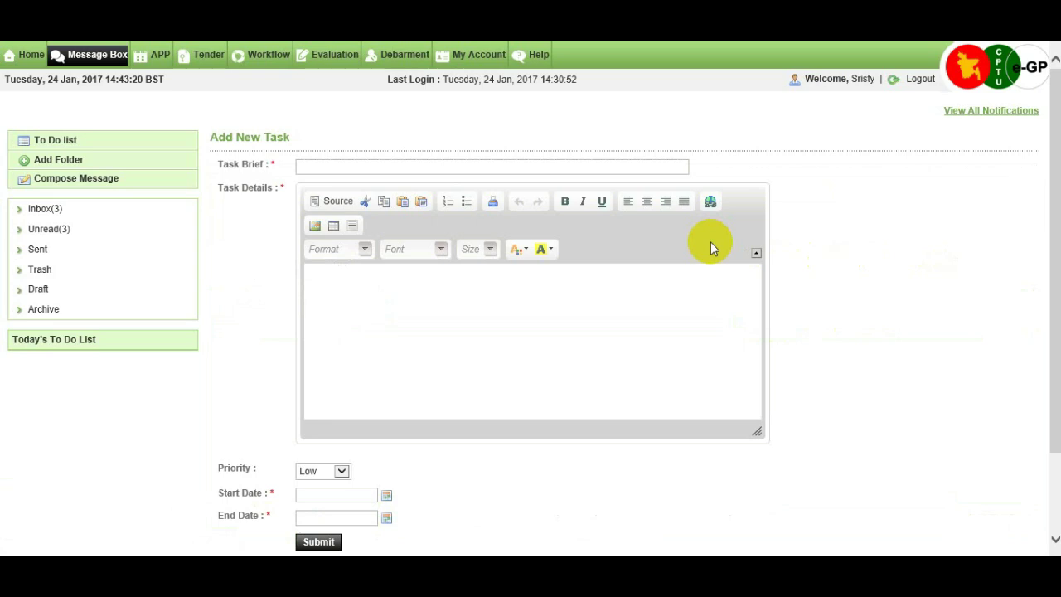
# Step: Enter "Document Upload" as the brief of the new task
pyautogui.click(344, 167)
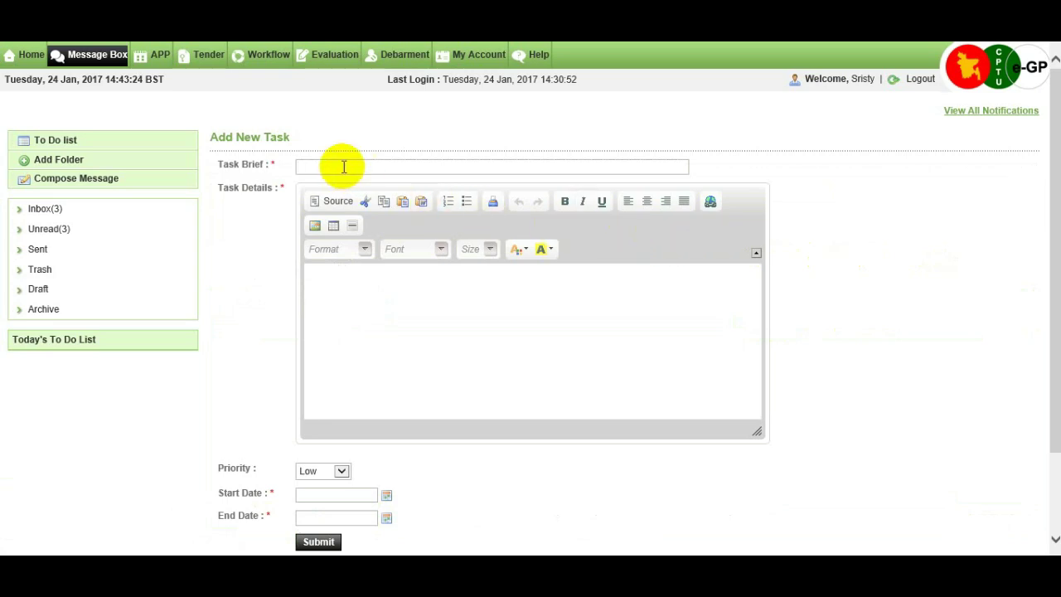
pyautogui.write('Doc')
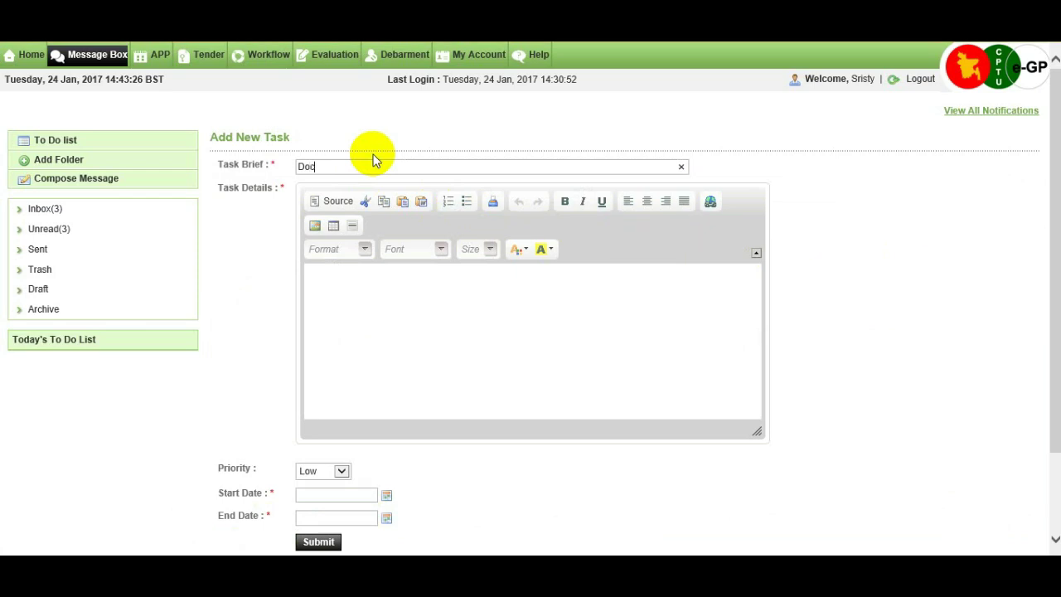
pyautogui.write('ument Upload')
# Step: Fill the task details with two lines: "1. Trade Lience" and "2. Valid Tax Identification number"
pyautogui.click(373, 285)
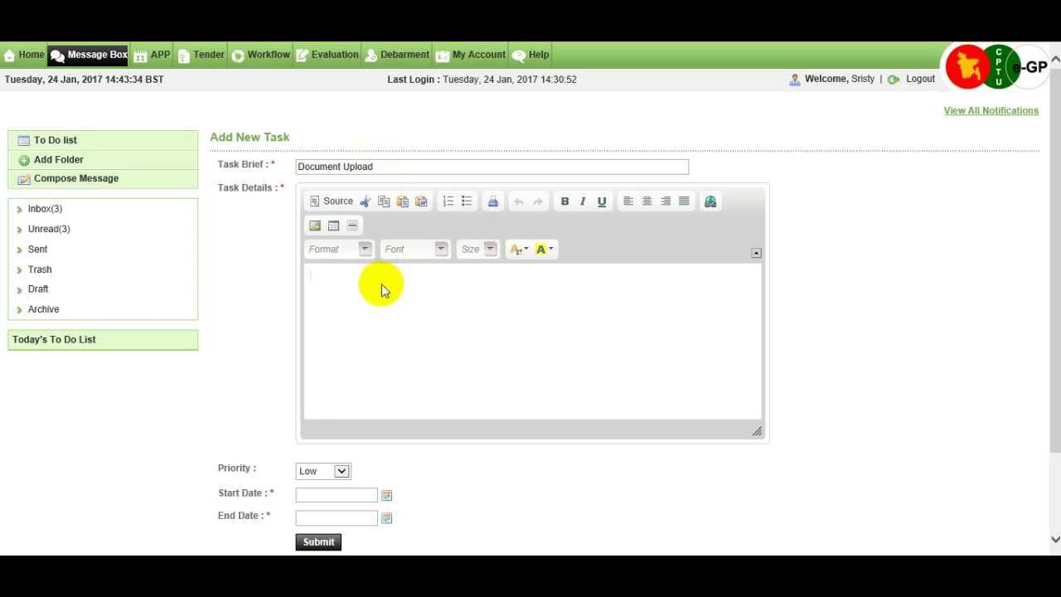
pyautogui.write('1. Trade Lience')
pyautogui.press('Return')
pyautogui.write('2')
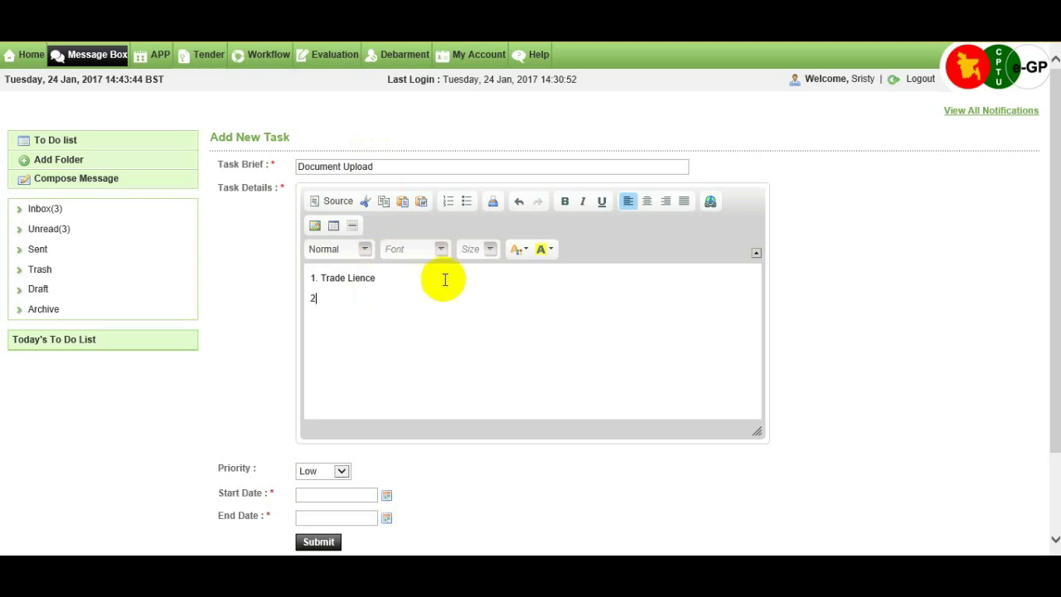
pyautogui.write('. Valid Tax Idev')
pyautogui.press('BackSpace')
pyautogui.write('ntification number')
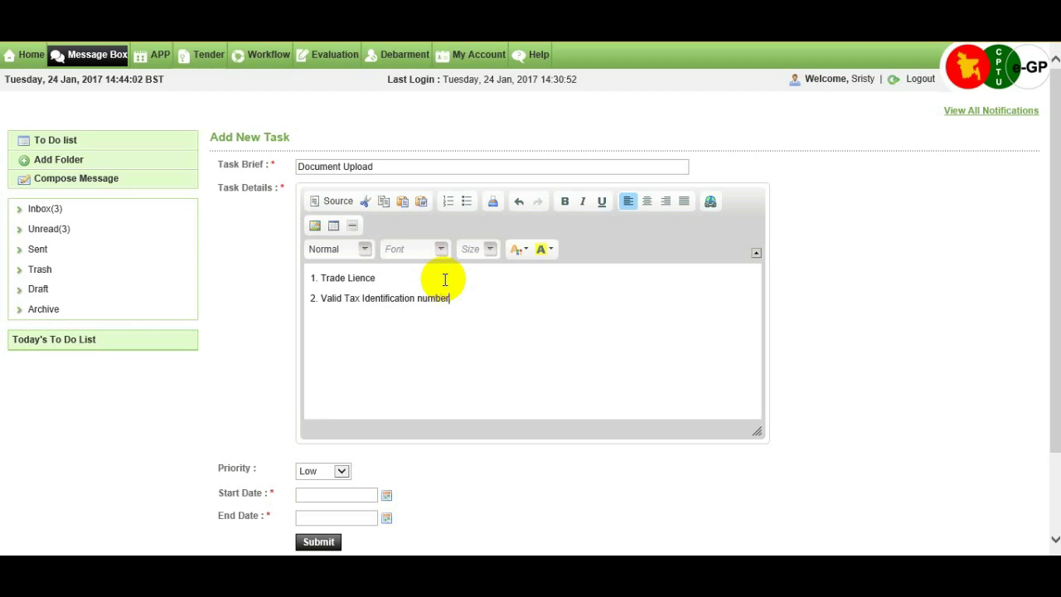
# Step: Set the task's priority to High, start date to 29/01/2017 and end date to 01/02/2017, and submit it
pyautogui.click(343, 471)
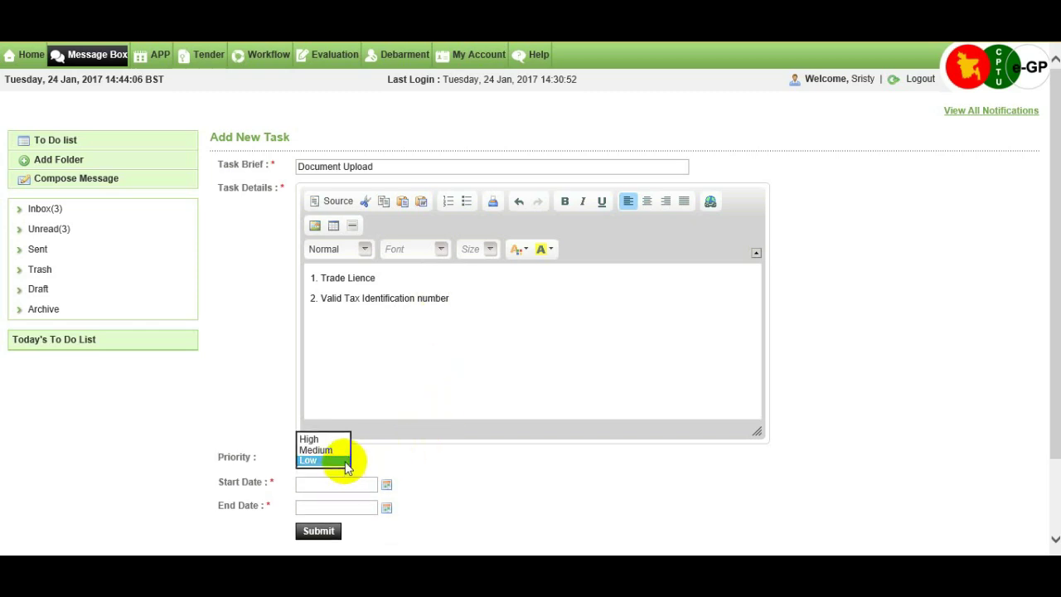
pyautogui.click(341, 440)
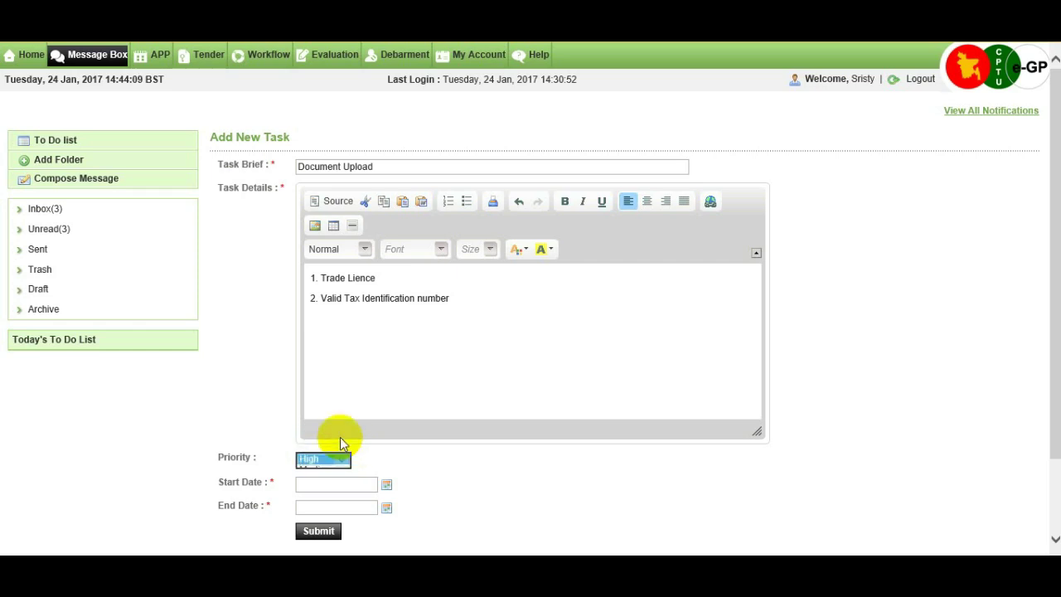
pyautogui.click(359, 484)
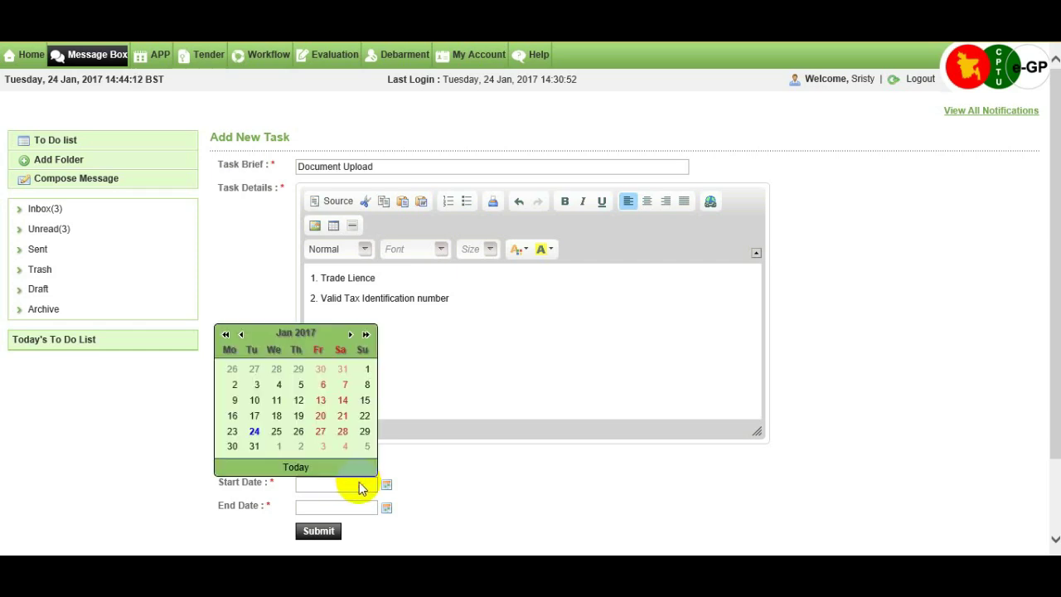
pyautogui.click(364, 430)
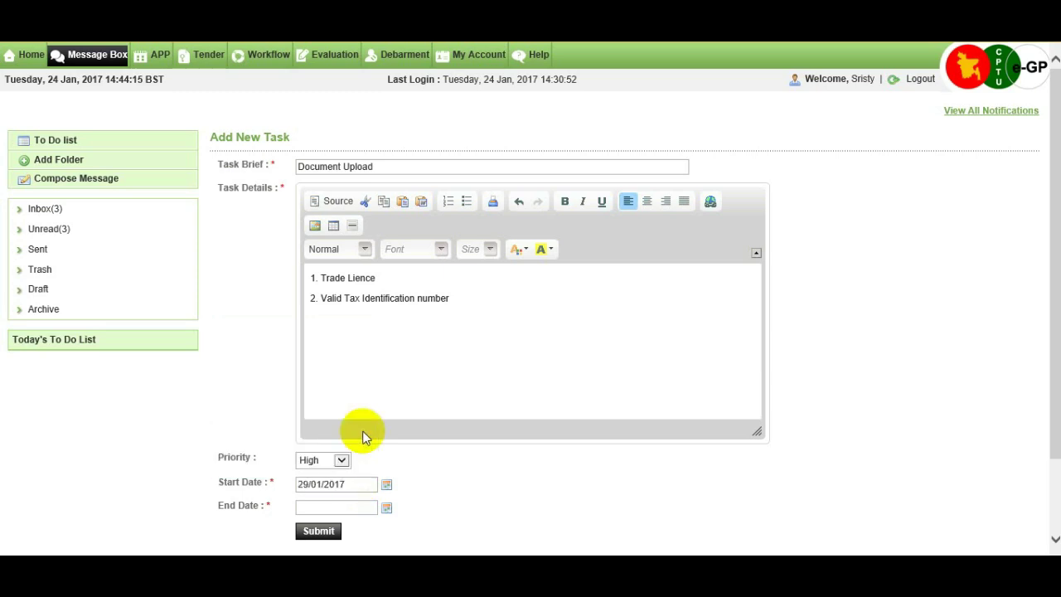
pyautogui.click(367, 509)
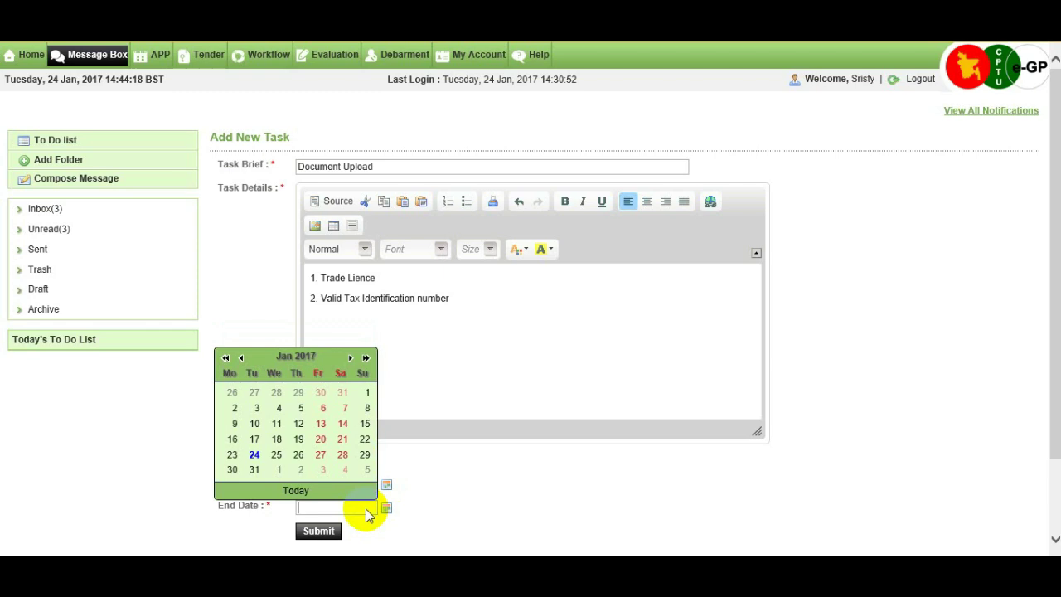
pyautogui.click(269, 475)
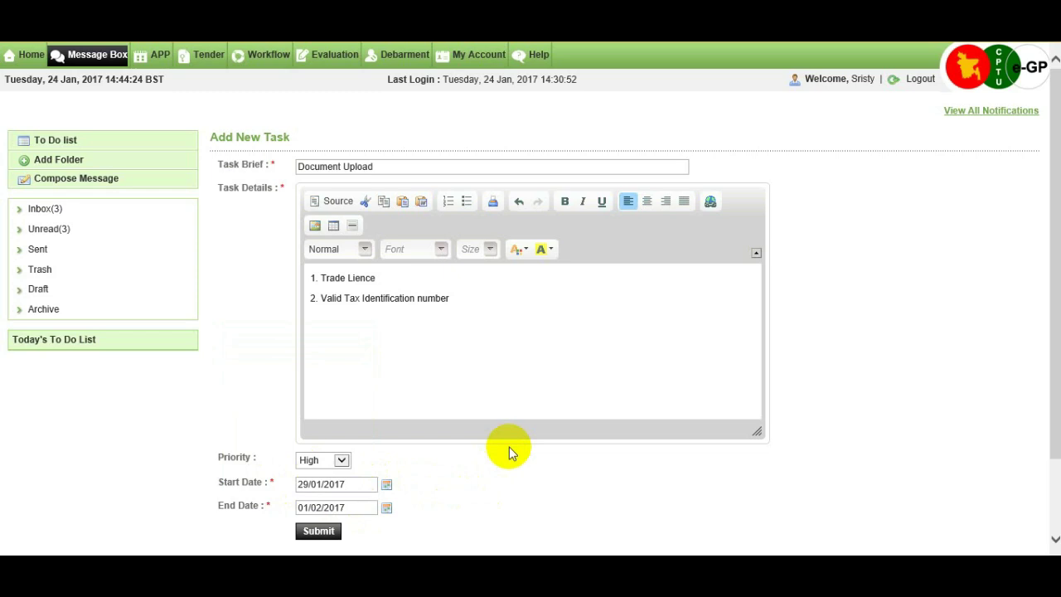
pyautogui.scroll(-2, 509, 447)
pyautogui.click(320, 456)
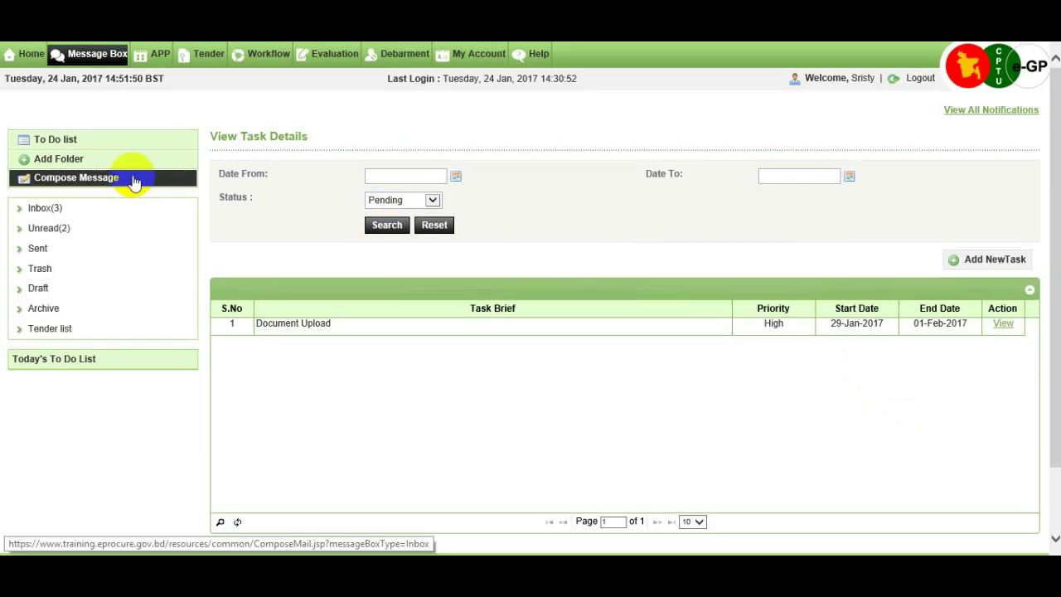
# Step: Create a new message folder named "APP list"
pyautogui.click(131, 160)
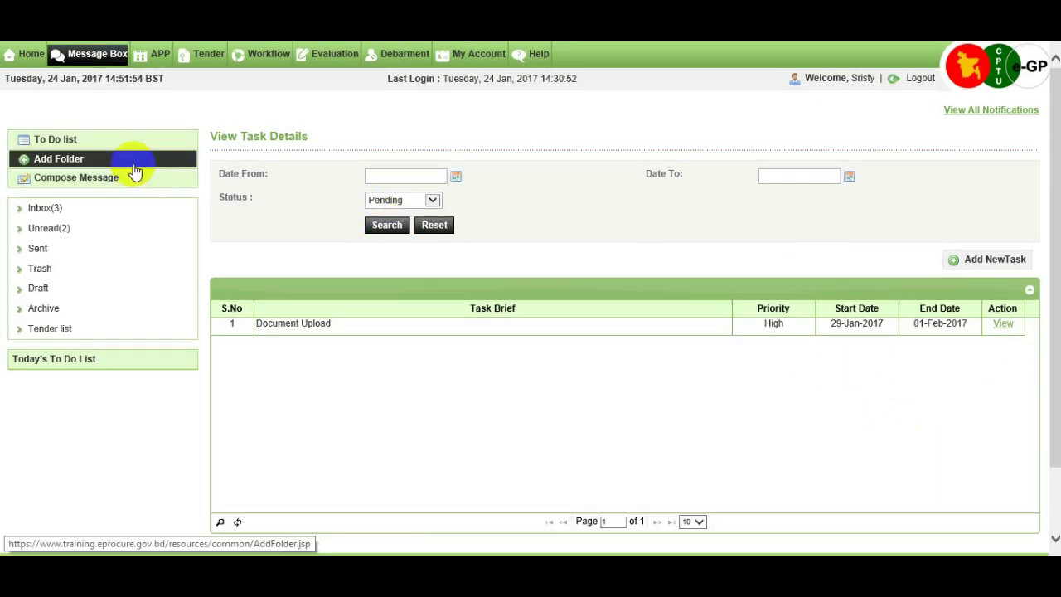
pyautogui.click(135, 171)
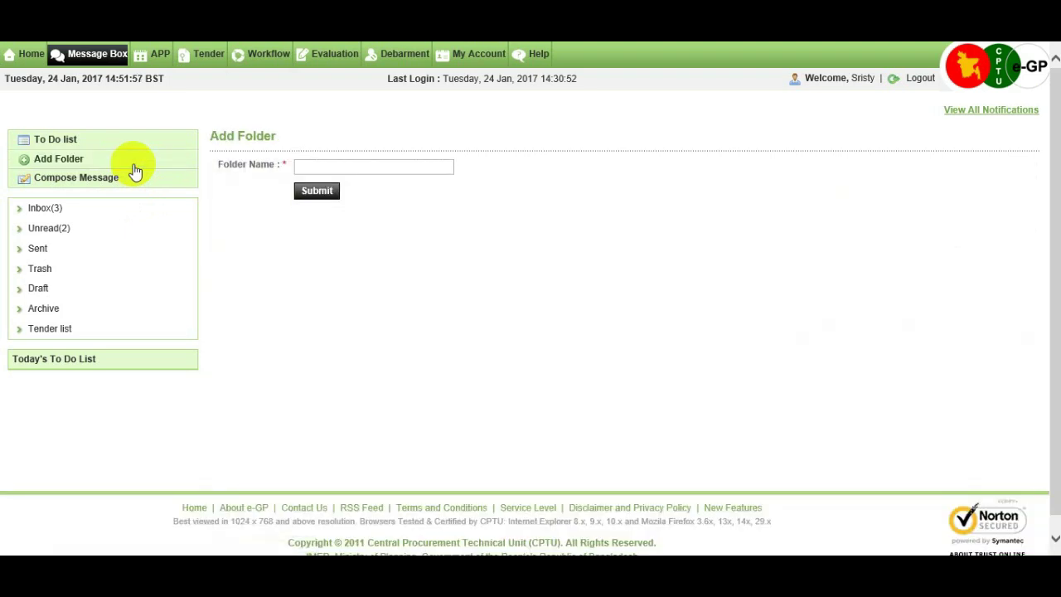
pyautogui.click(335, 166)
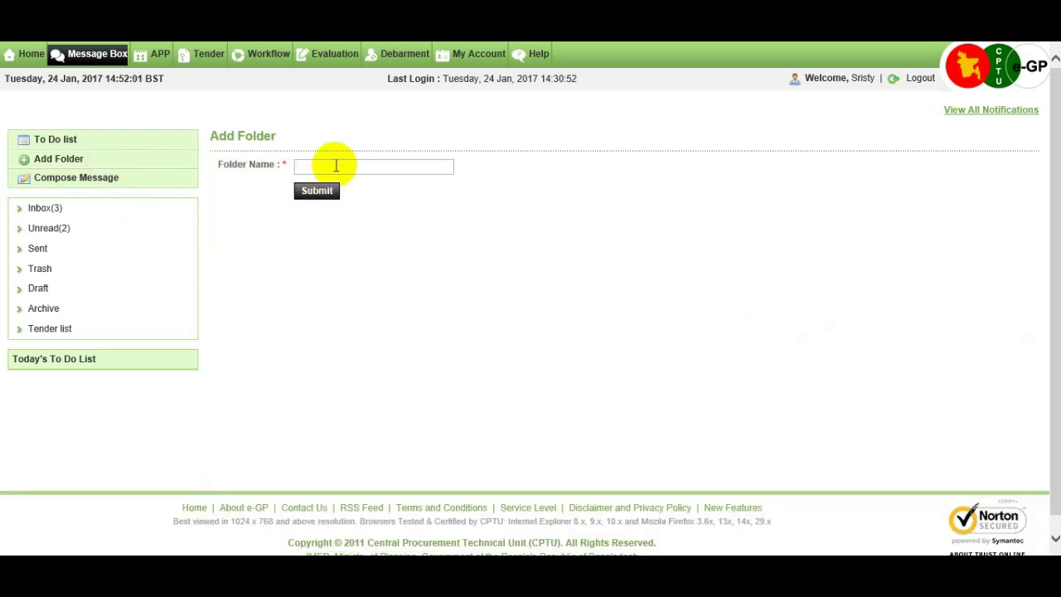
pyautogui.write('APP list')
pyautogui.click(326, 202)
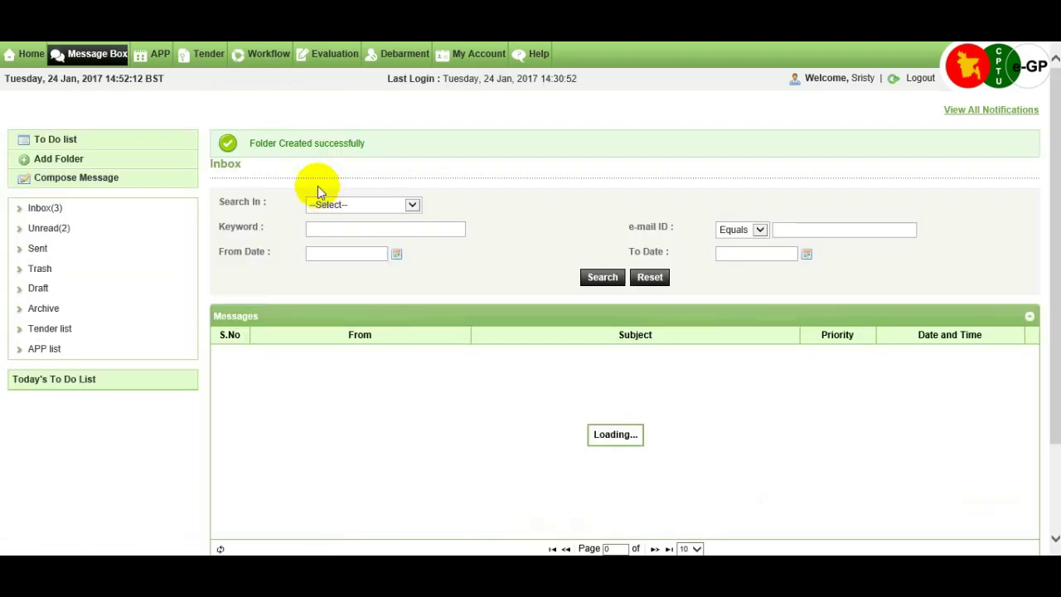
pyautogui.click(58, 353)
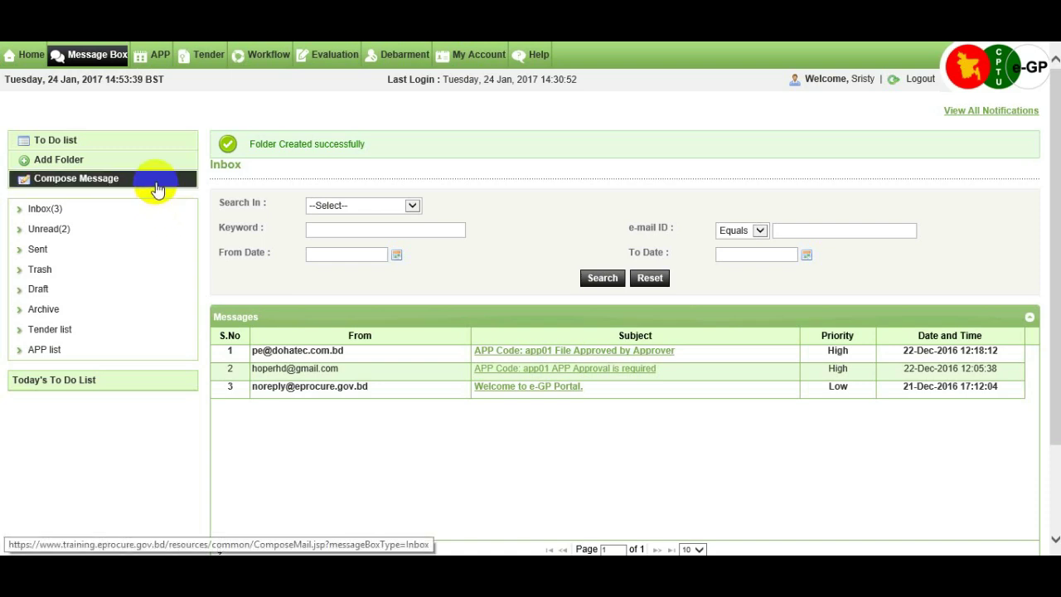
# Step: Start a new message with the recipient's e-mail address, the subject "Need Approval" and Medium priority
pyautogui.click(158, 188)
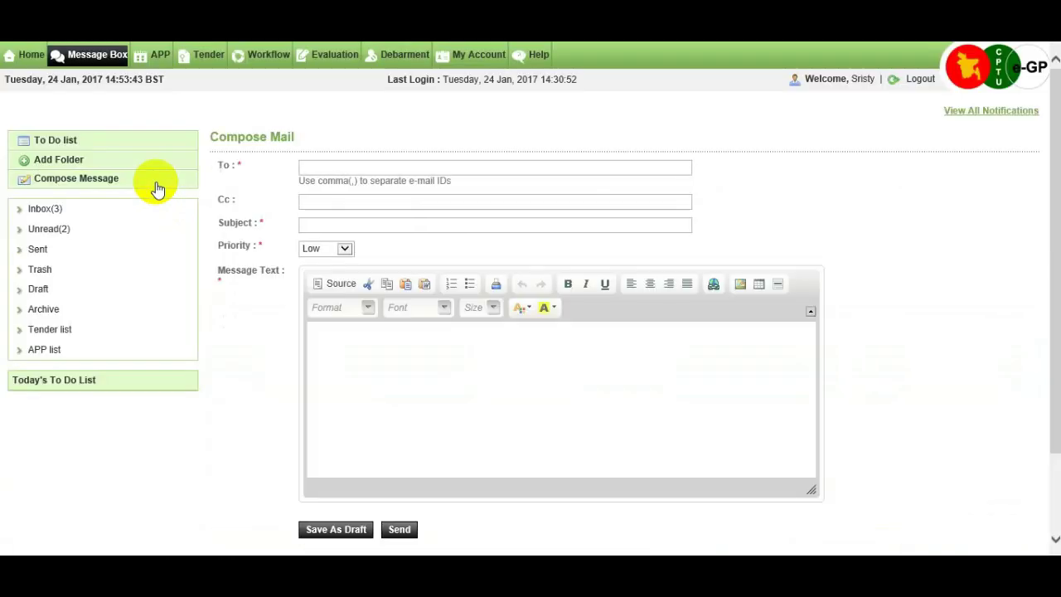
pyautogui.click(329, 168)
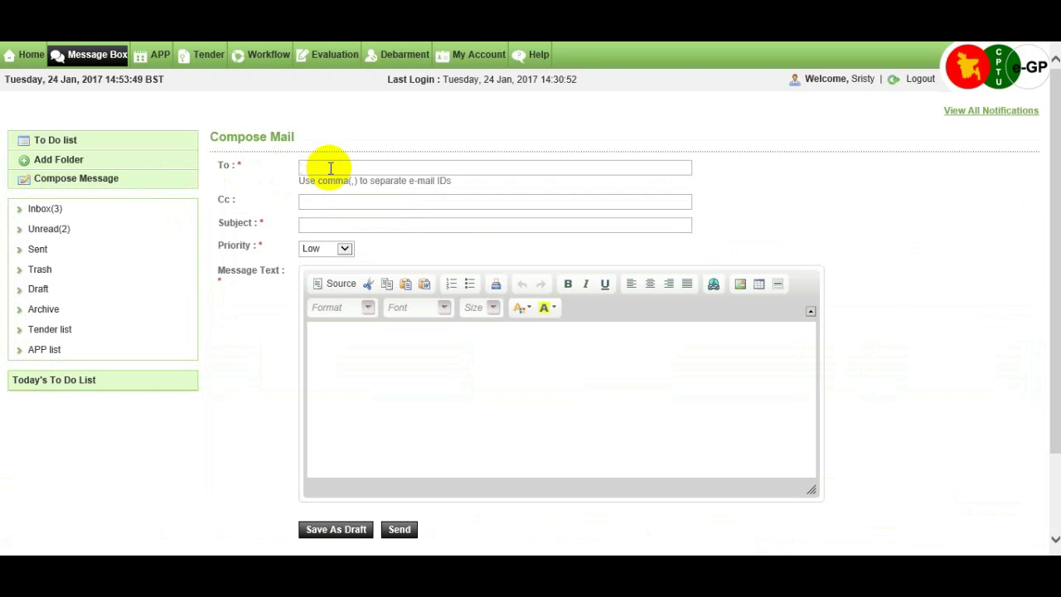
pyautogui.hotkey('ctrl', 'v')
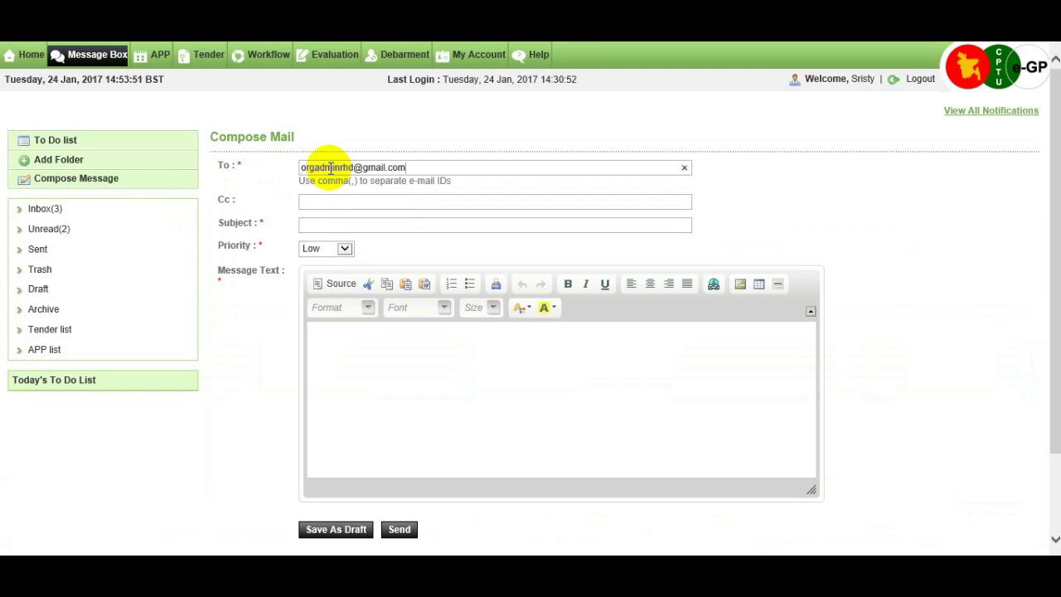
pyautogui.click(331, 225)
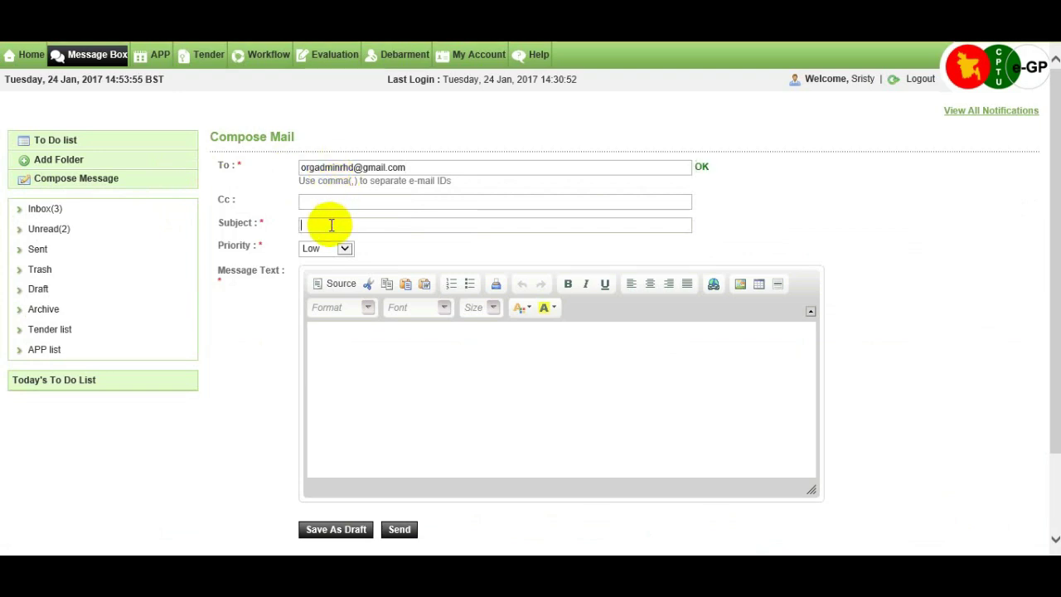
pyautogui.write('Need Approval')
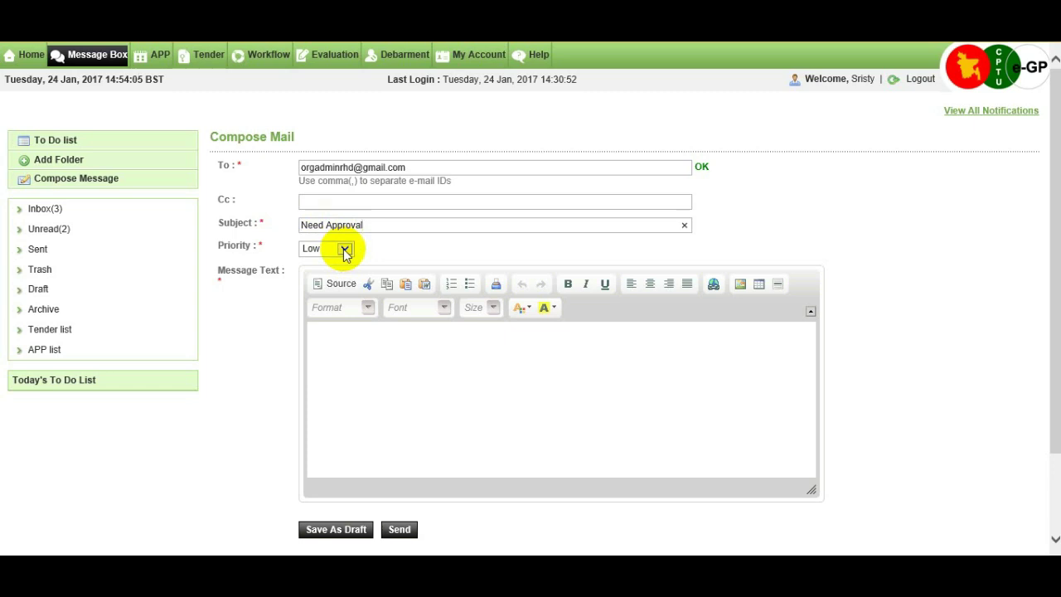
pyautogui.click(345, 250)
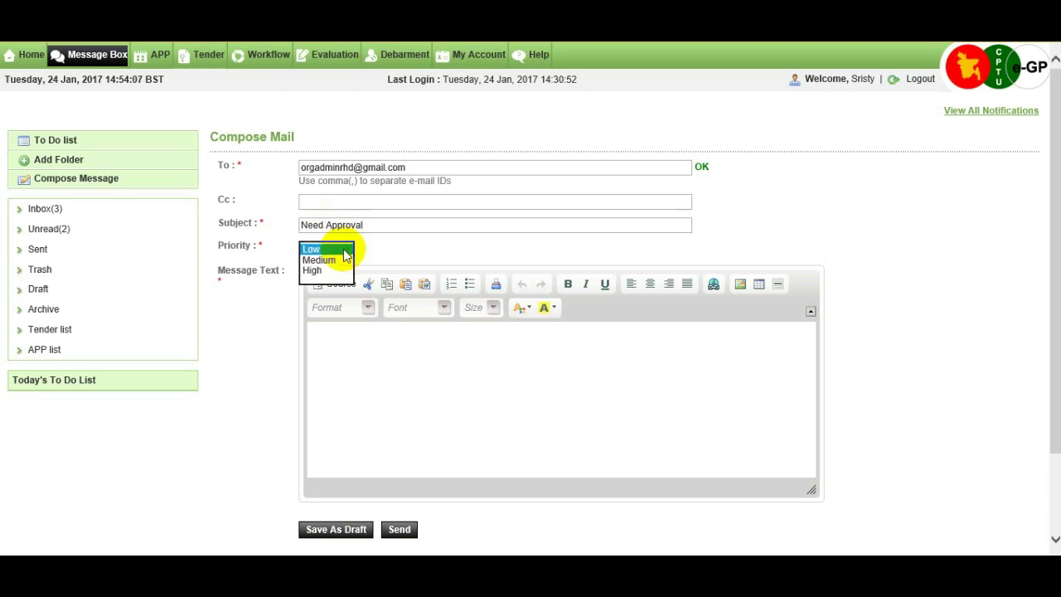
pyautogui.click(335, 262)
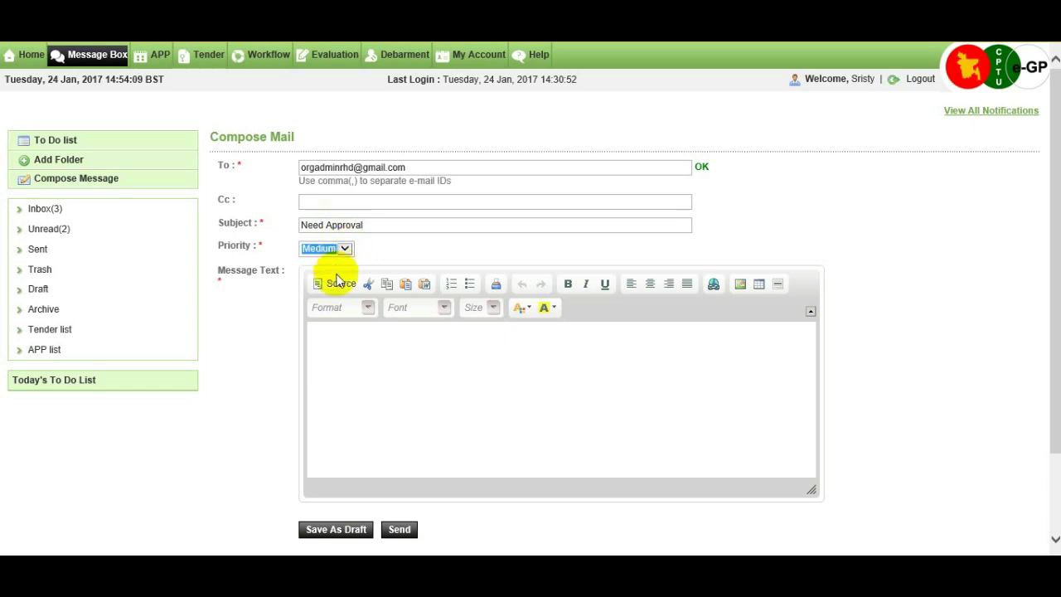
# Step: Write "please approve the workflow of APP-001" as the message text and send the message
pyautogui.click(365, 351)
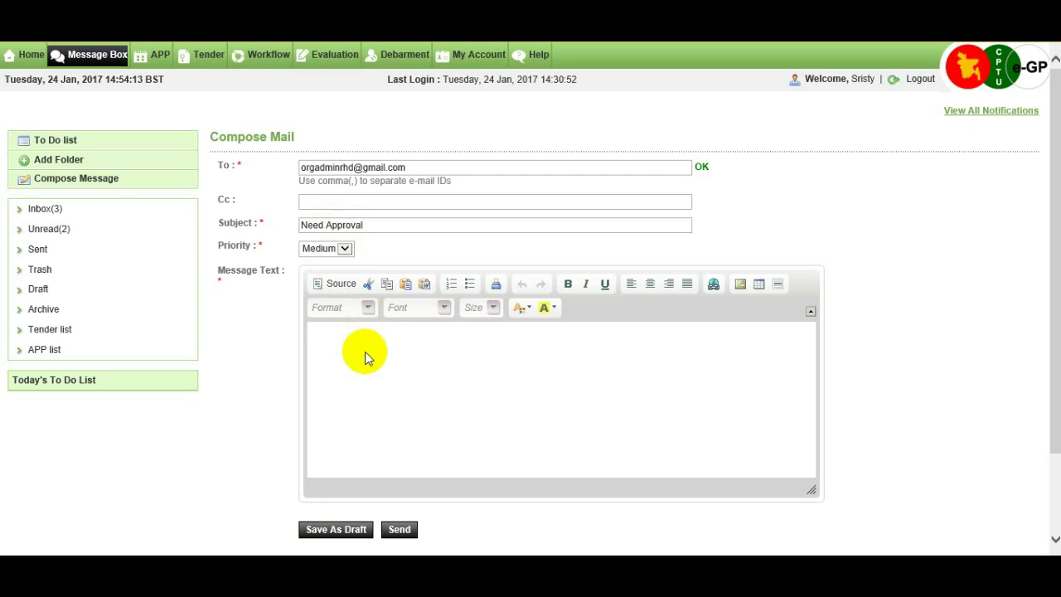
pyautogui.write('Please approve the workfl')
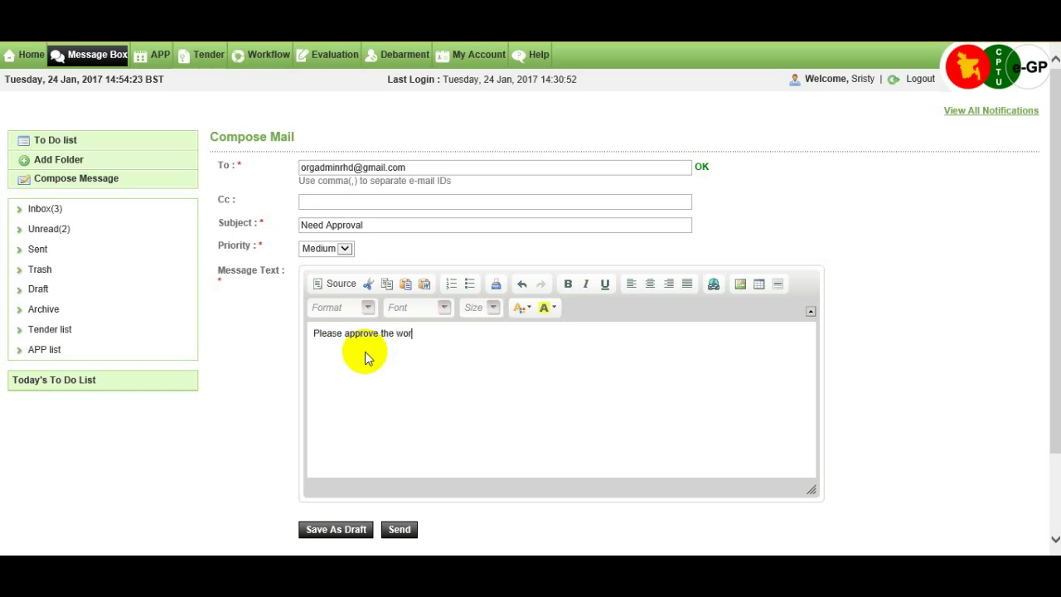
pyautogui.write('ow o')
pyautogui.write('f AP')
pyautogui.write('P ')
pyautogui.write('ID')
pyautogui.write('-')
pyautogui.write('001')
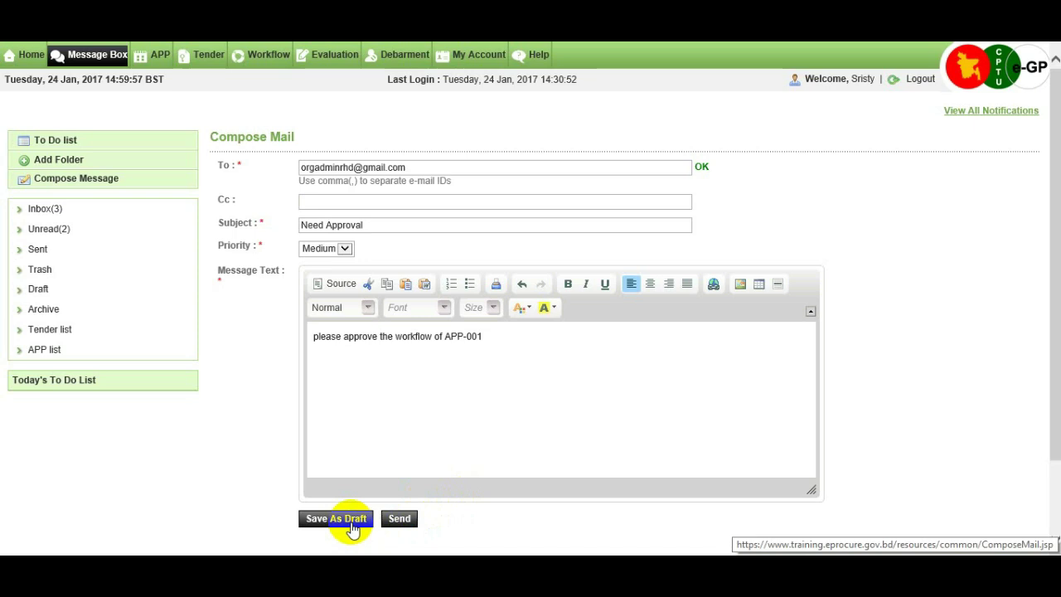
pyautogui.click(406, 521)
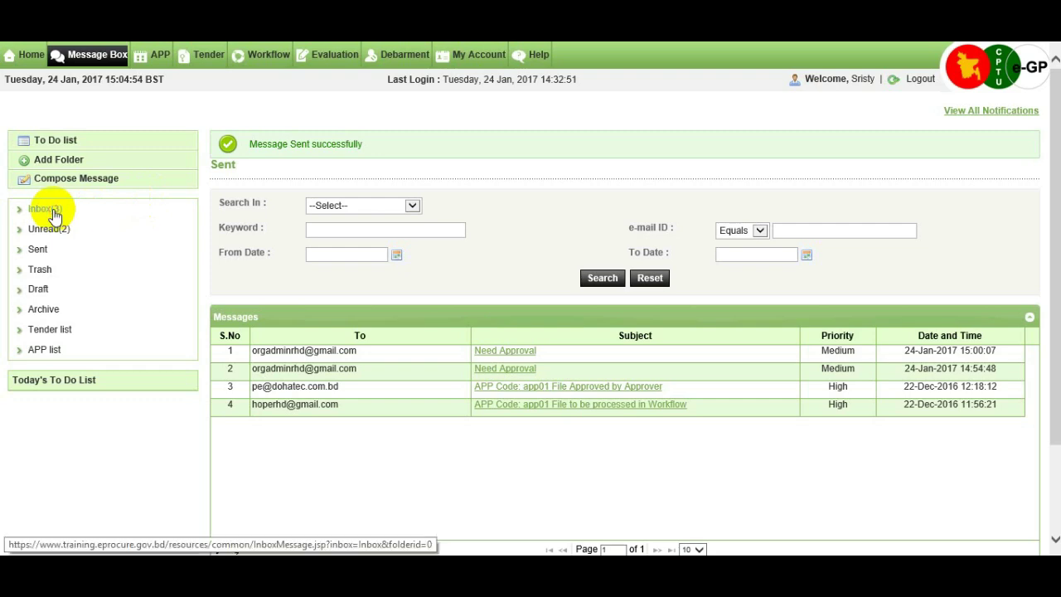
# Step: Open the inbox message "APP Code: app01 File Approved by Approver" and choose the APP list folder as its destination
pyautogui.click(52, 212)
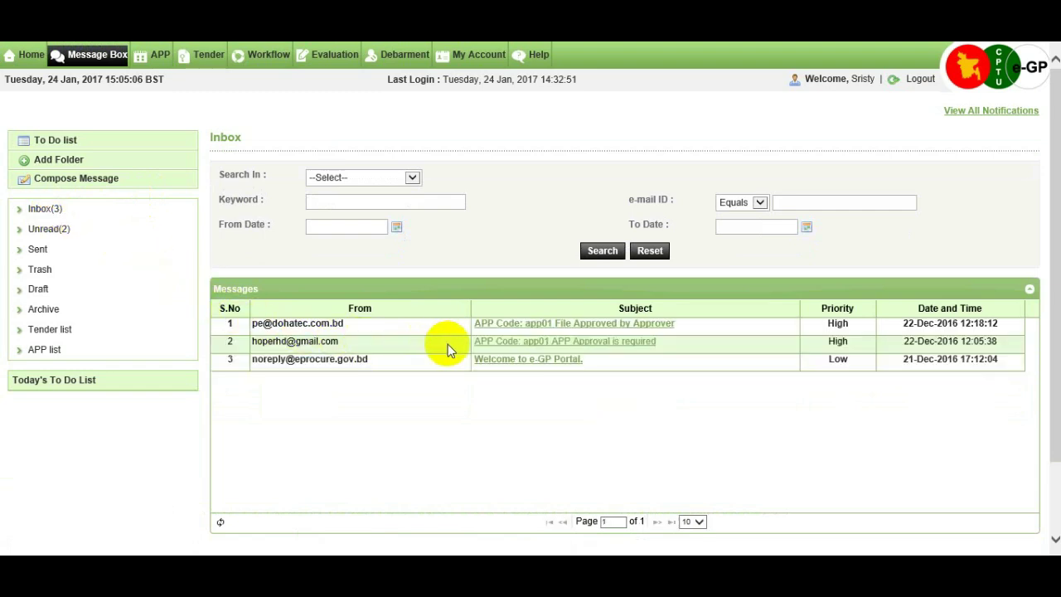
pyautogui.click(586, 326)
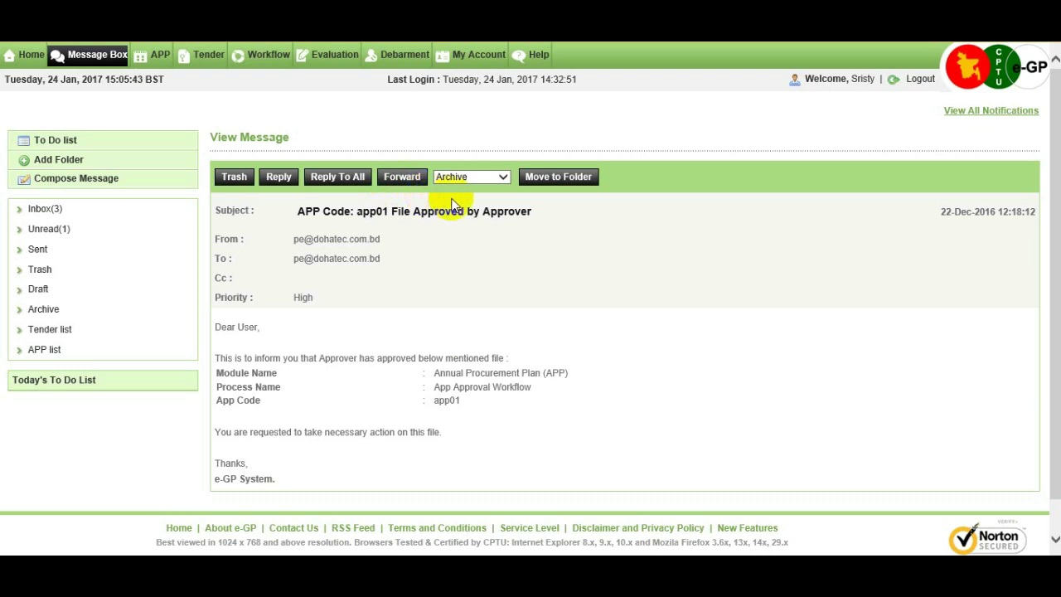
pyautogui.click(502, 176)
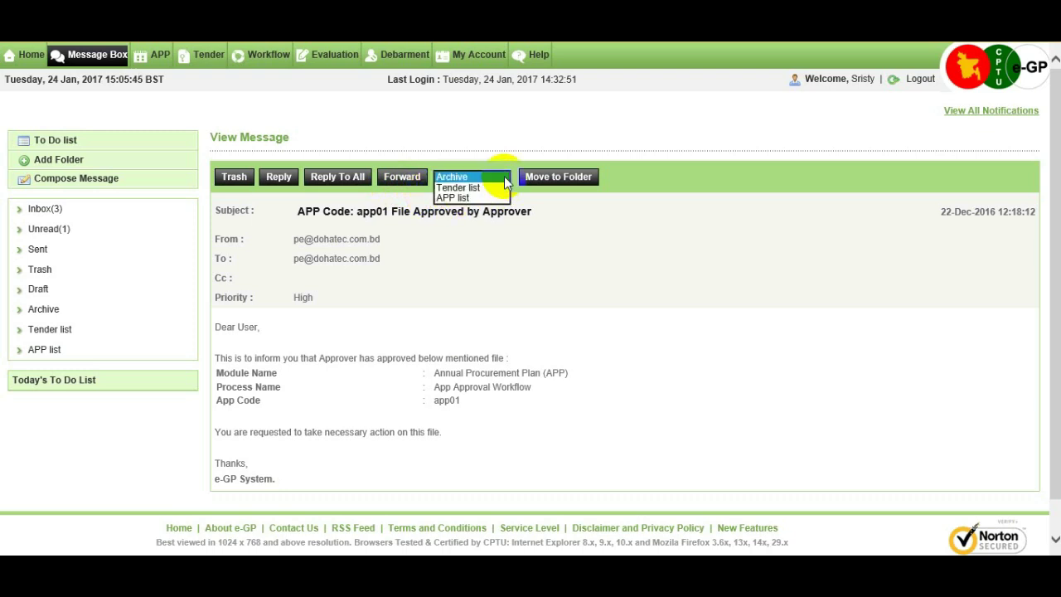
pyautogui.click(491, 197)
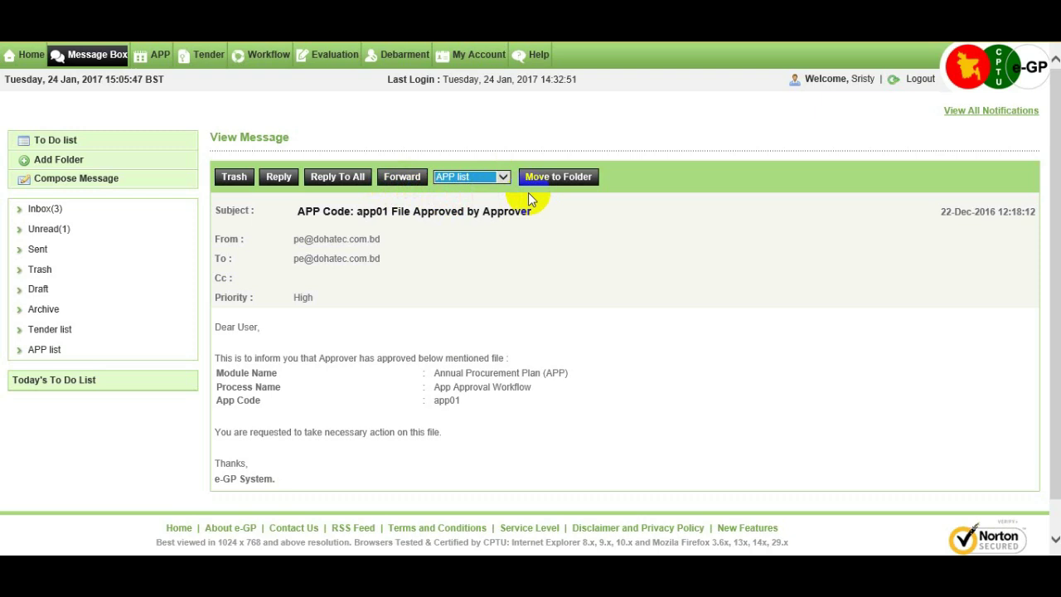